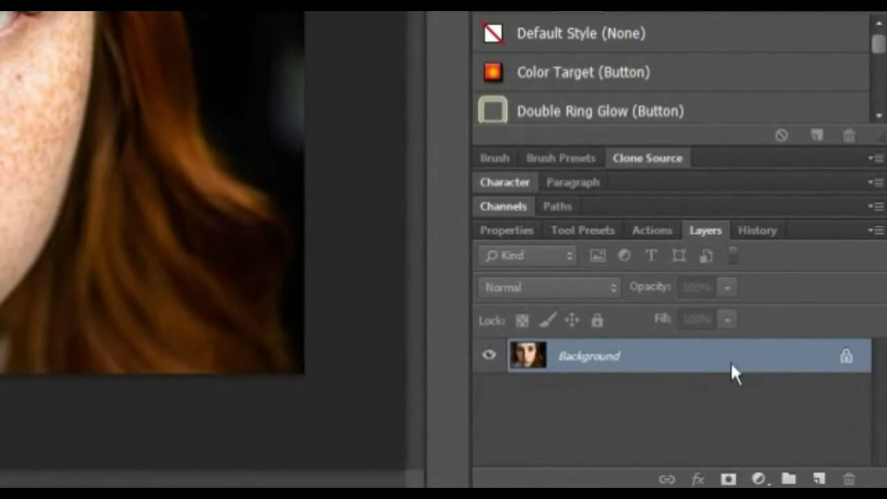
Duplicate the Background layer, naming the copy 'Background copy2'
right_click(643, 365)
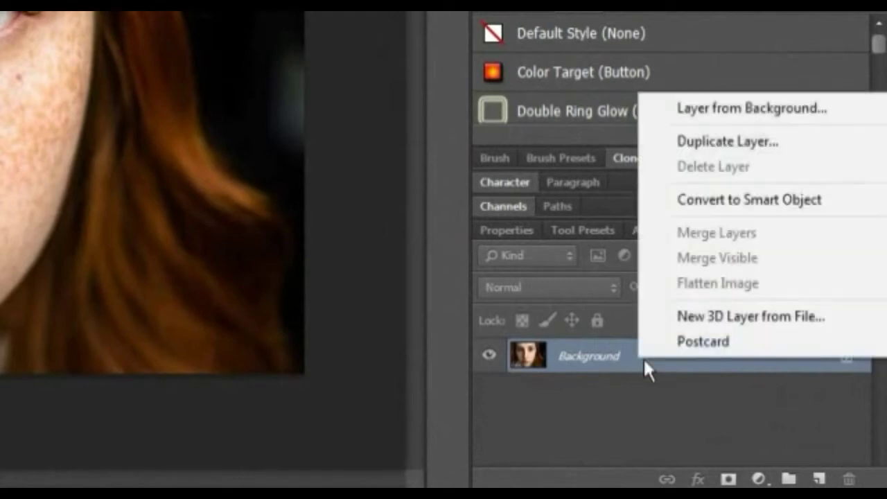
click(705, 143)
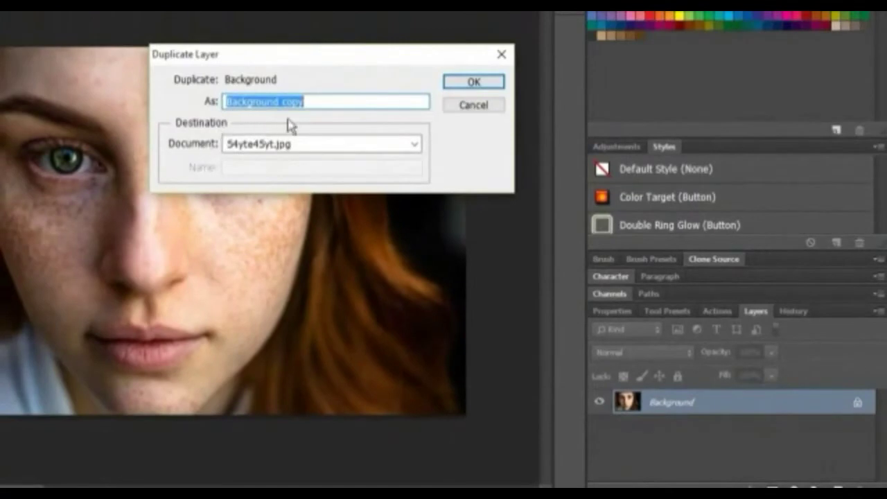
click(326, 101)
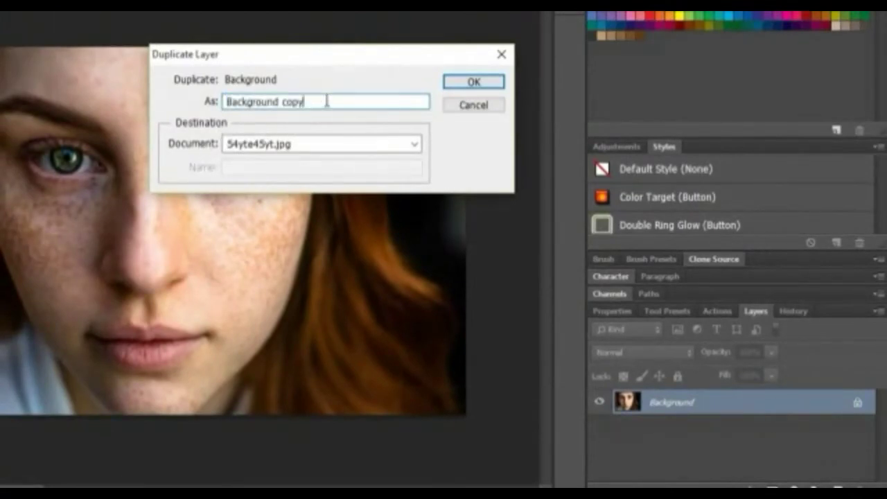
text(2)
click(473, 83)
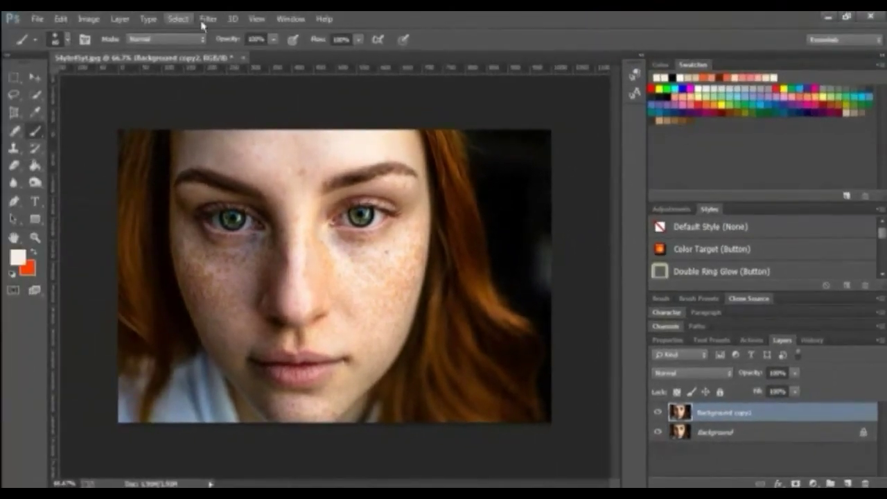
click(226, 22)
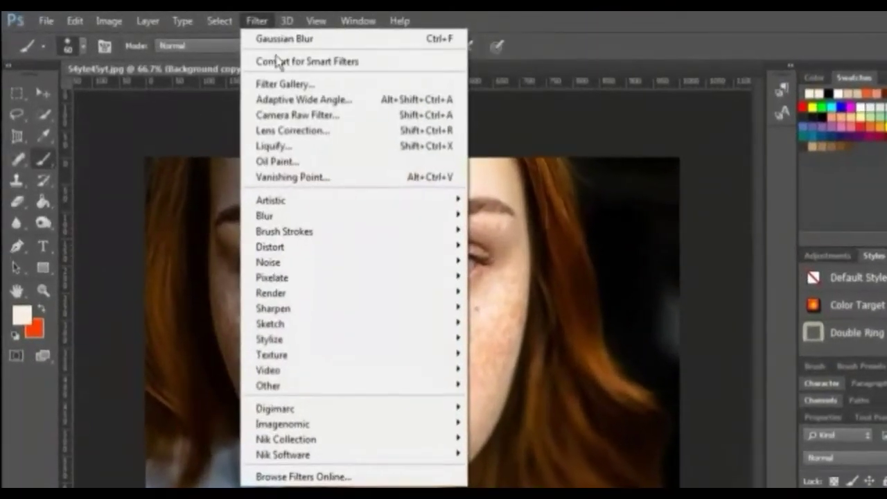
mouse_move(264, 216)
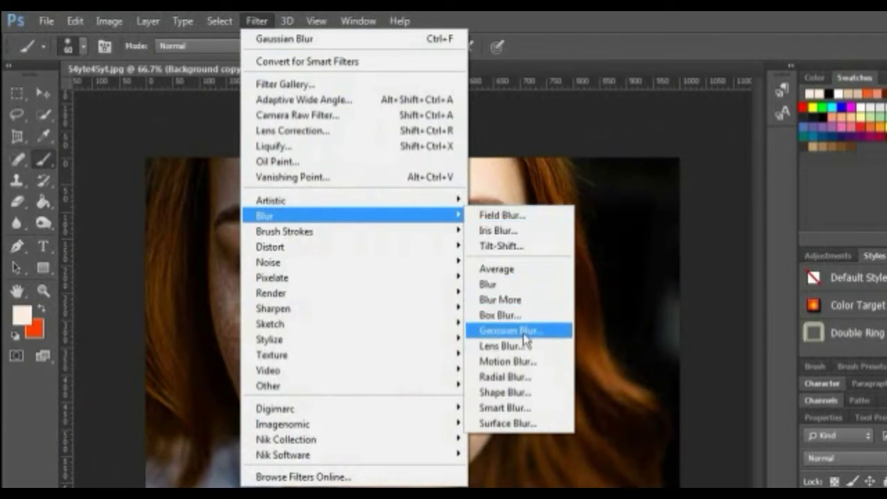
Apply a Gaussian Blur with a 7-pixel radius to Background copy2
click(525, 336)
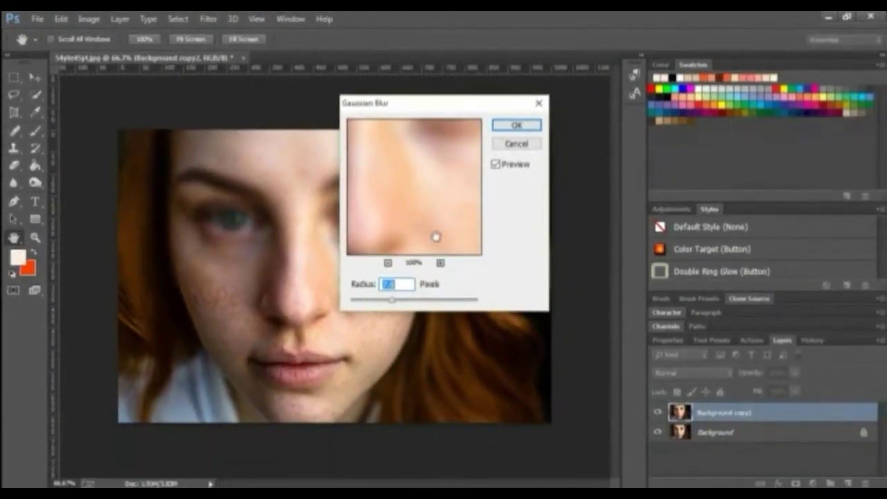
click(388, 263)
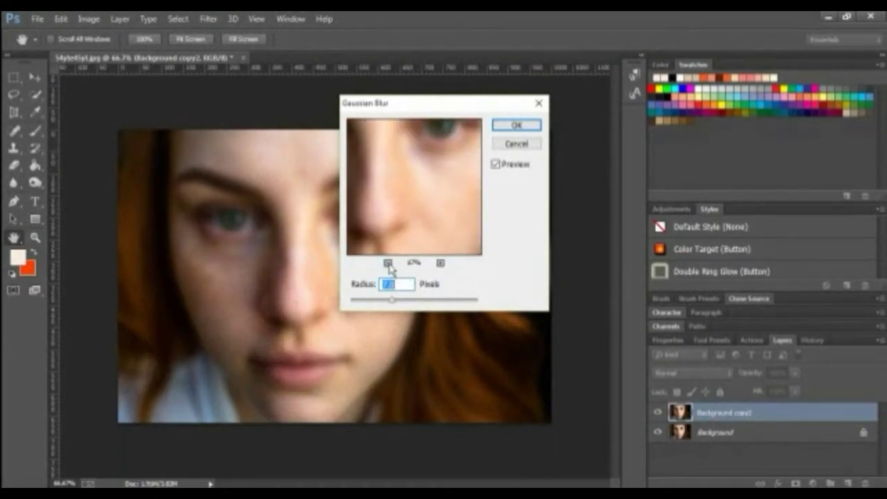
click(388, 263)
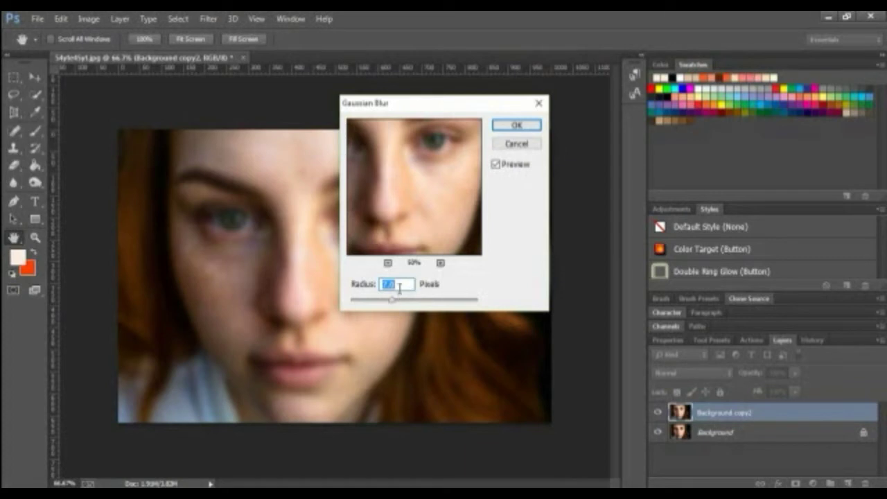
key(BackSpace)
text(7)
click(532, 126)
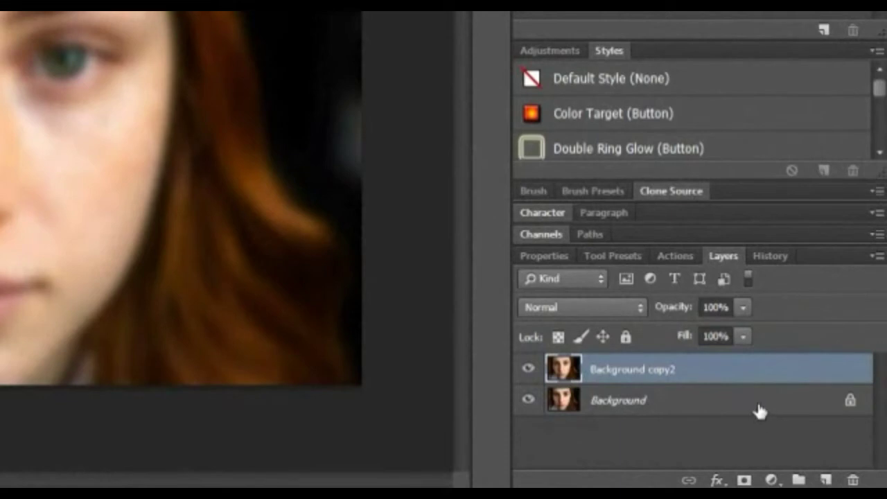
Unlock Background into Layer 0, stack it above the blurred copy, and add a layer mask
click(849, 405)
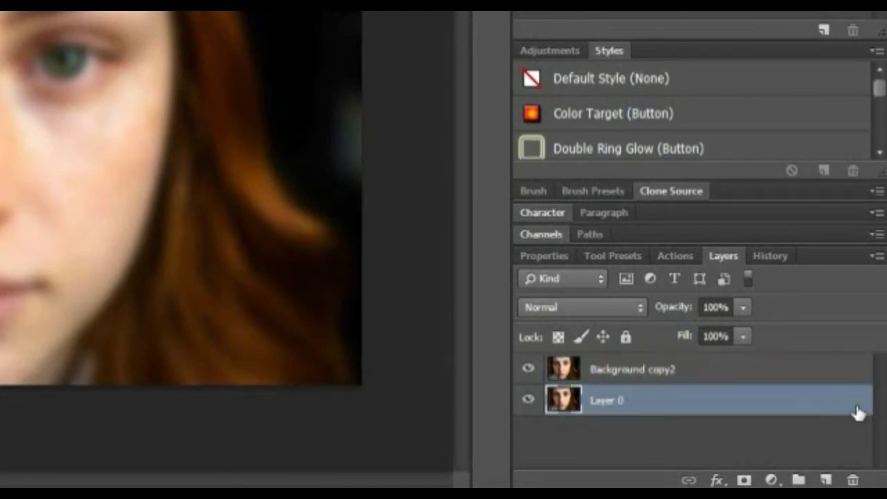
click(629, 372)
drag(630, 372, 635, 409)
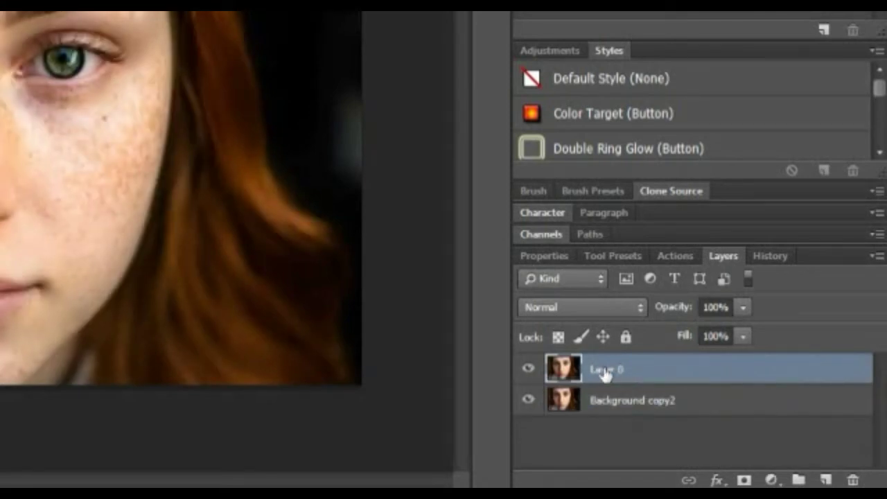
mouse_move(604, 374)
mouse_down()
mouse_move(691, 481)
mouse_move(742, 483)
mouse_up()
click(743, 481)
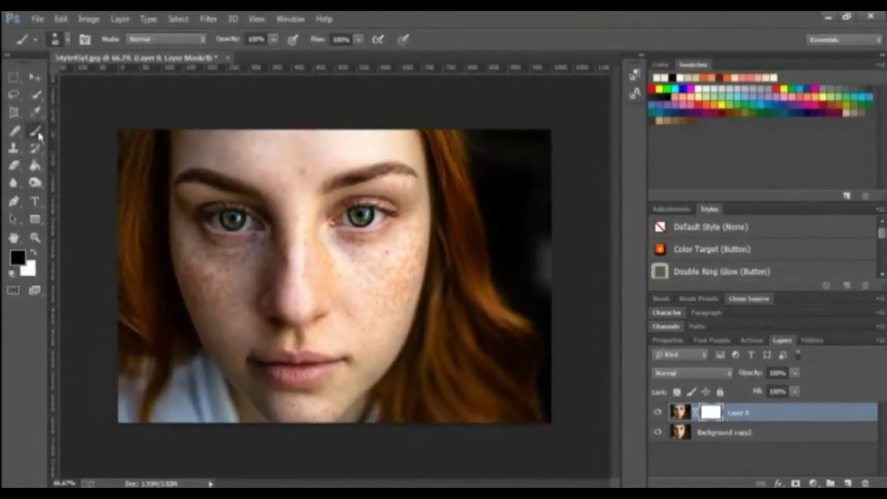
Choose a soft round brush tip and keep opacity and flow at 100%
click(56, 40)
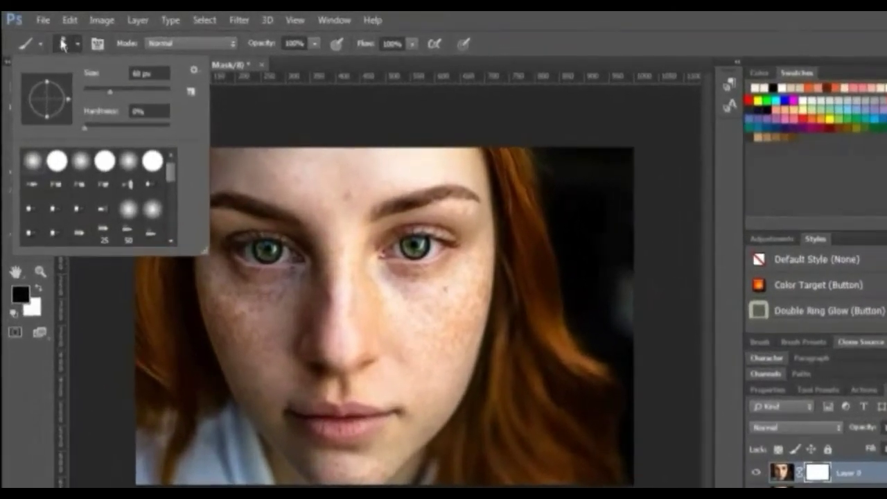
click(247, 90)
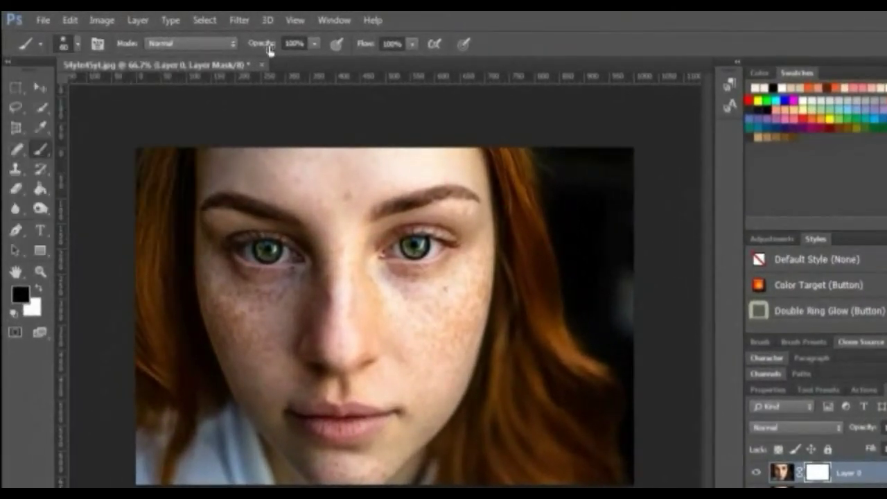
click(314, 46)
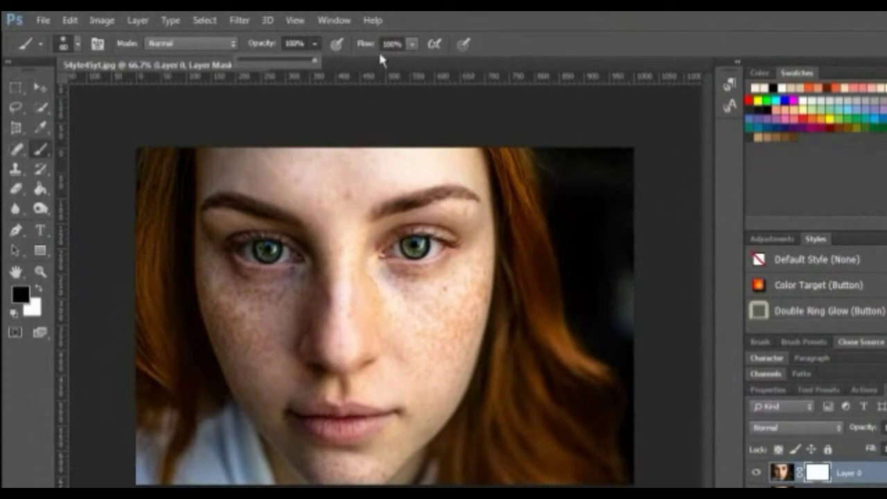
click(412, 45)
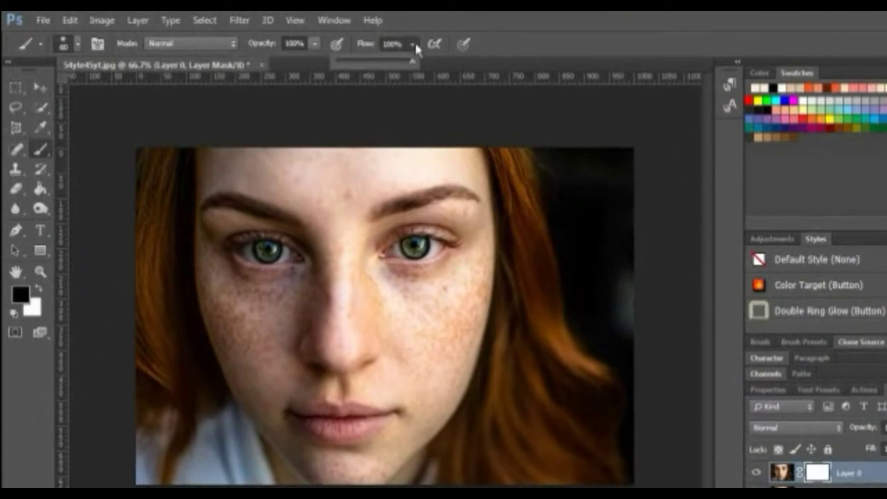
click(413, 45)
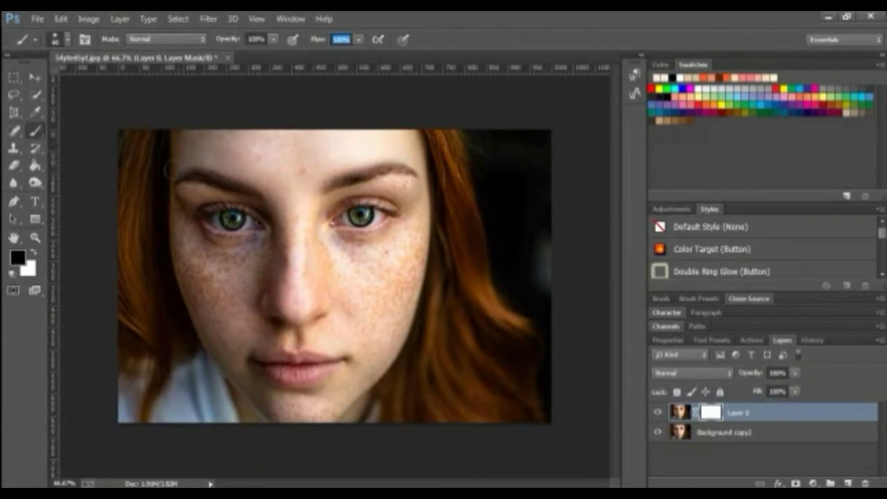
Paint Layer 0's mask over the left cheek, upper lip, beside the nose and up to the brow
key(Return)
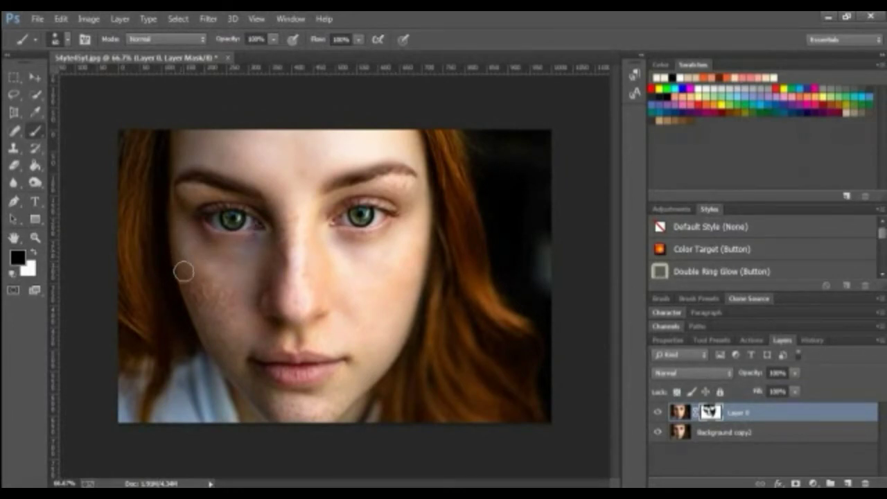
mouse_move(184, 272)
mouse_down()
mouse_move(234, 297)
mouse_move(186, 280)
mouse_up()
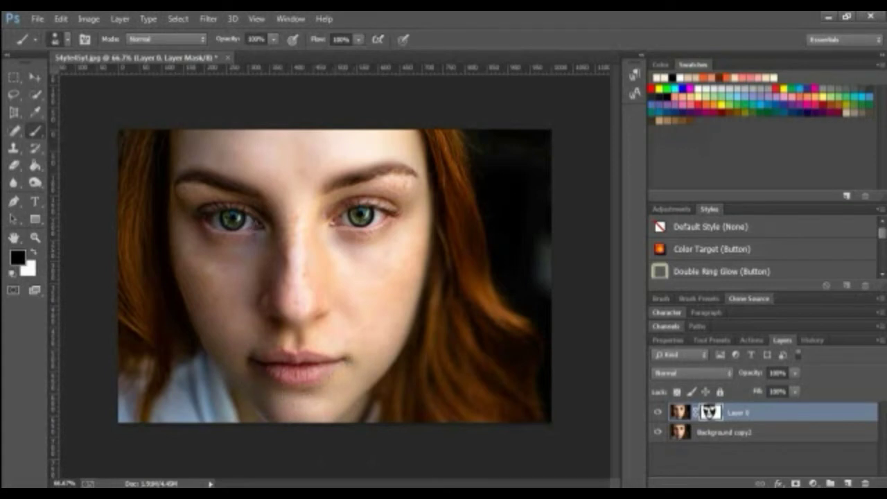
drag(352, 346, 300, 342)
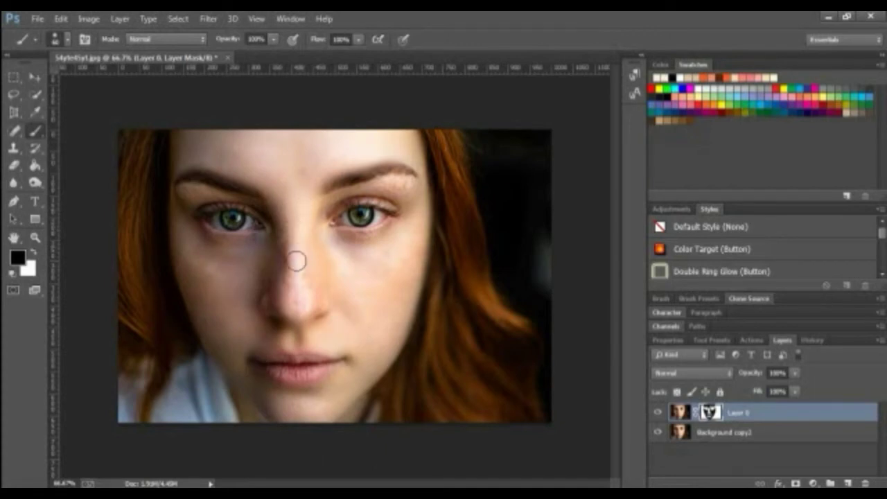
drag(309, 299, 277, 302)
drag(281, 250, 269, 191)
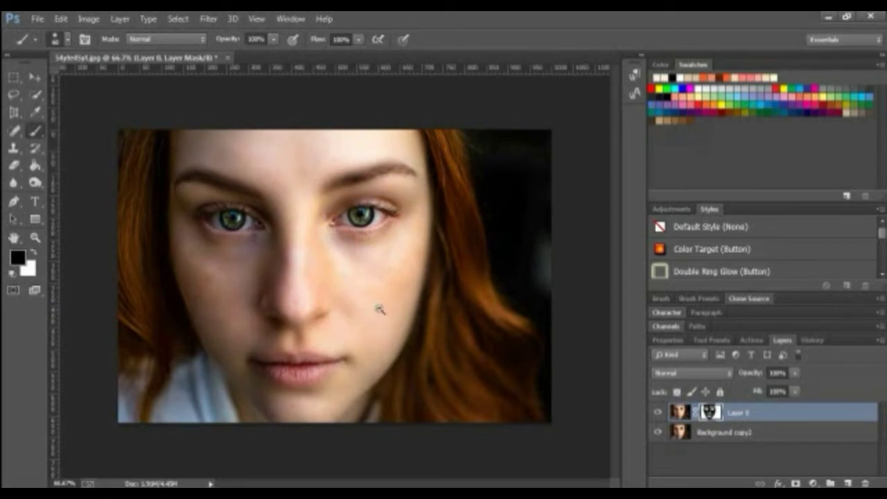
key(ctrl+minus)
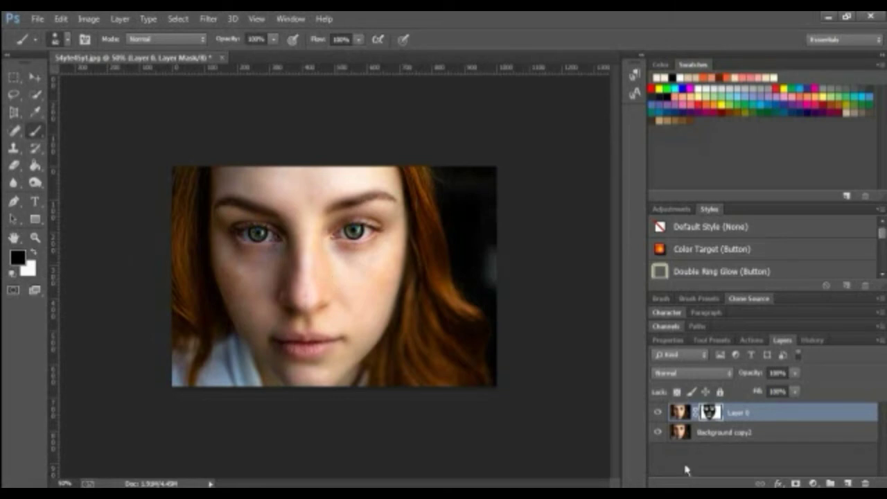
Merge Layer 0 down into Background copy2 and duplicate the merged layer
click(757, 432)
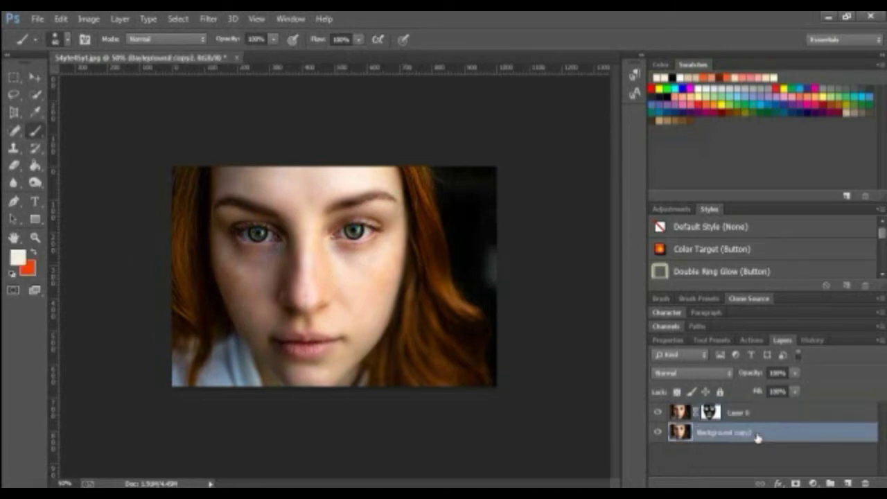
click(754, 414)
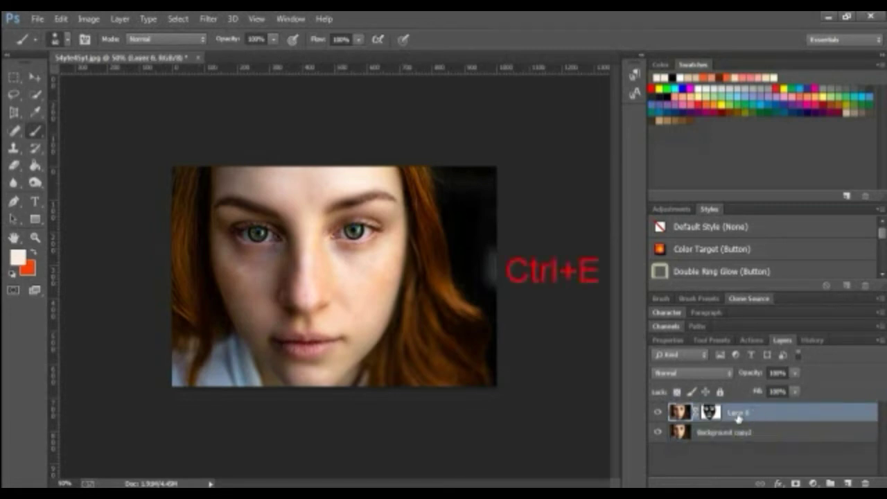
key(ctrl+e)
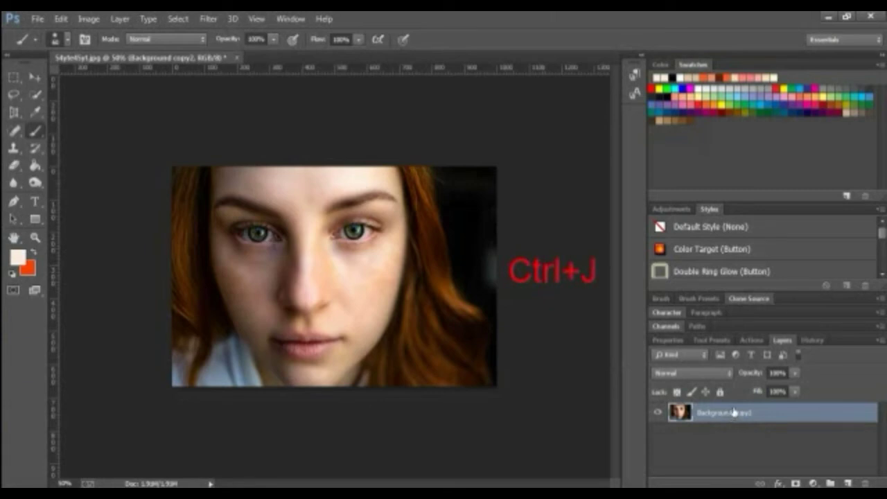
key(ctrl+j)
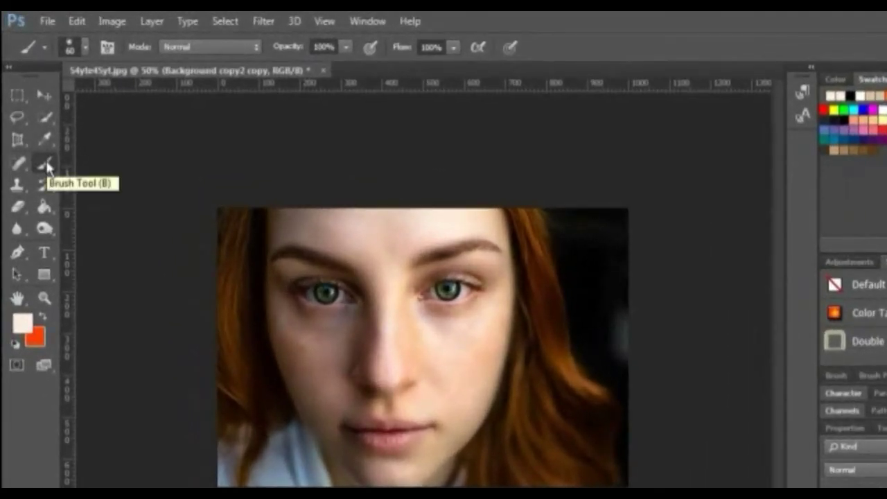
Set a soft round brush to 22% opacity and 30% flow
click(75, 47)
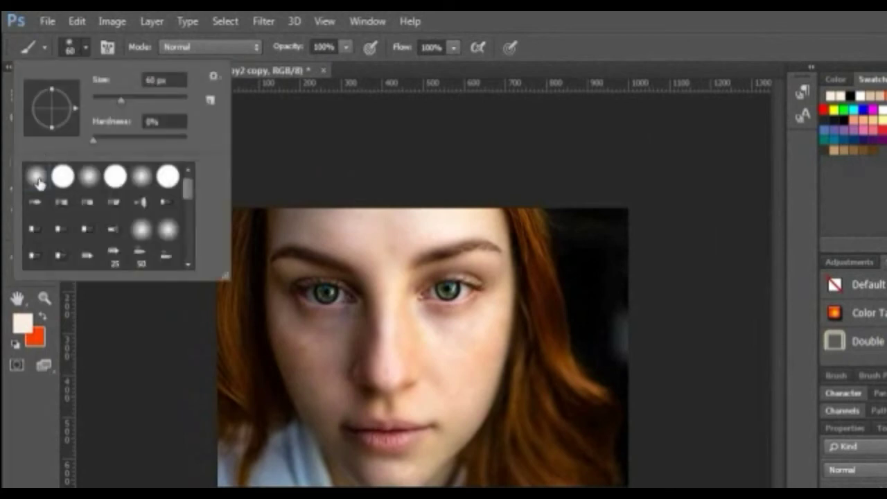
click(344, 47)
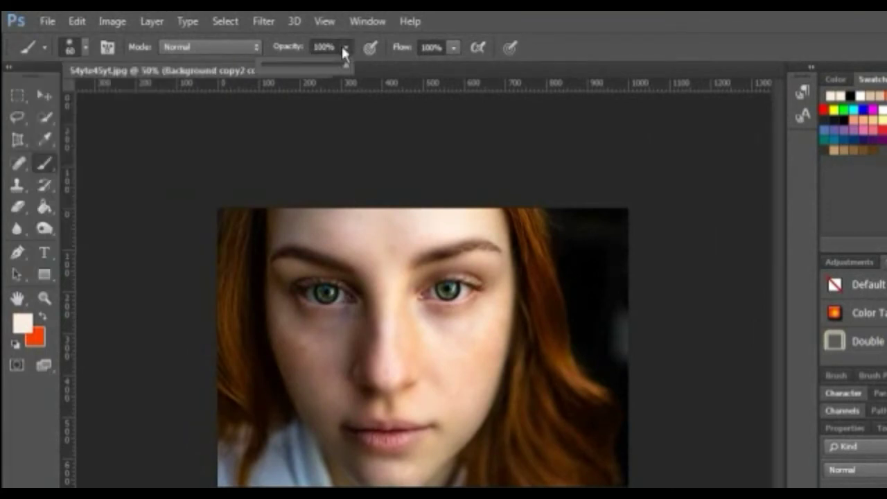
click(280, 65)
click(454, 47)
click(392, 65)
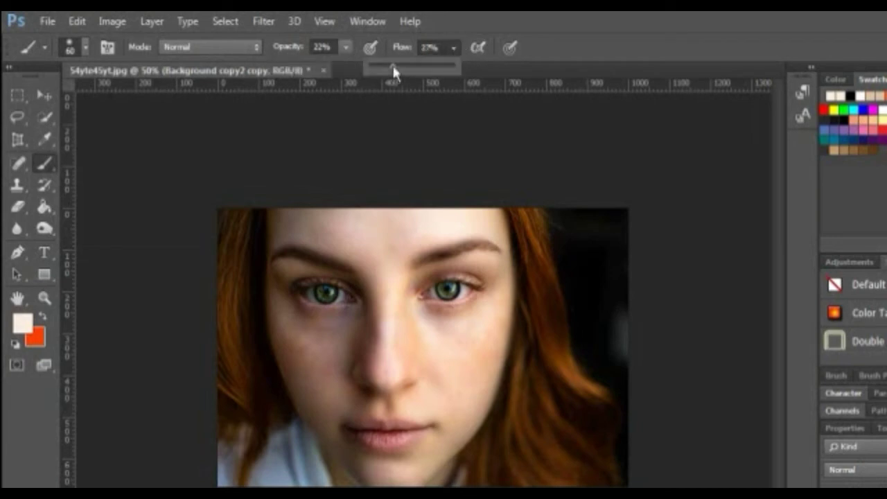
click(395, 65)
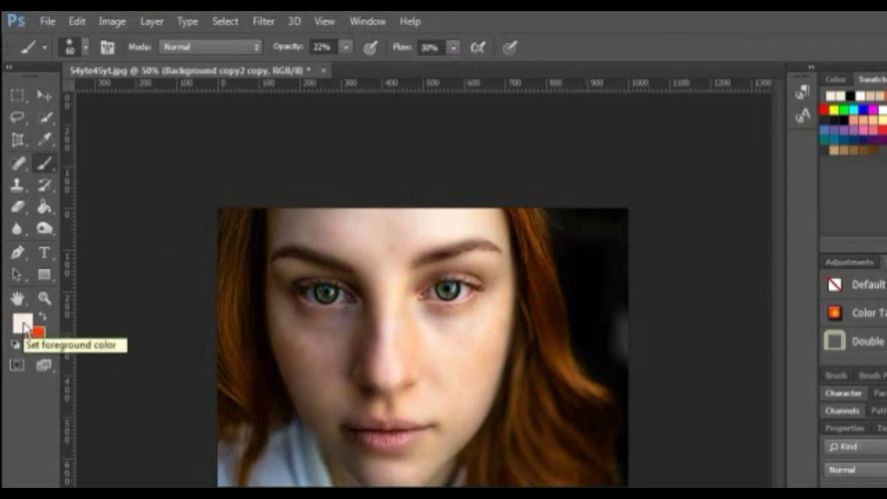
Sample a light skin tone (#e4c7be) from the face as the foreground colour
click(23, 323)
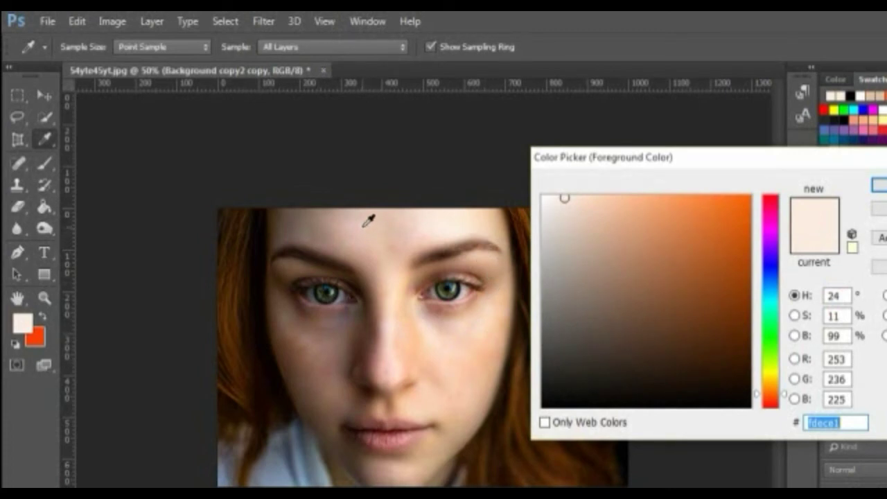
click(368, 221)
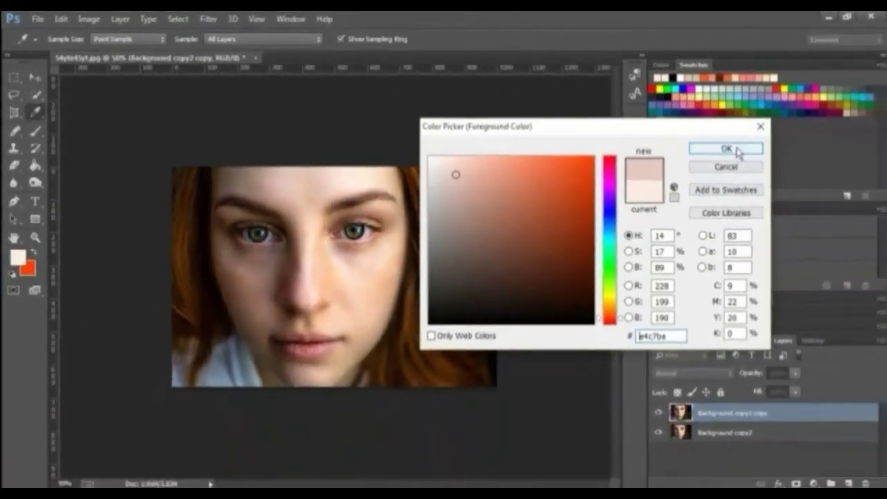
click(821, 167)
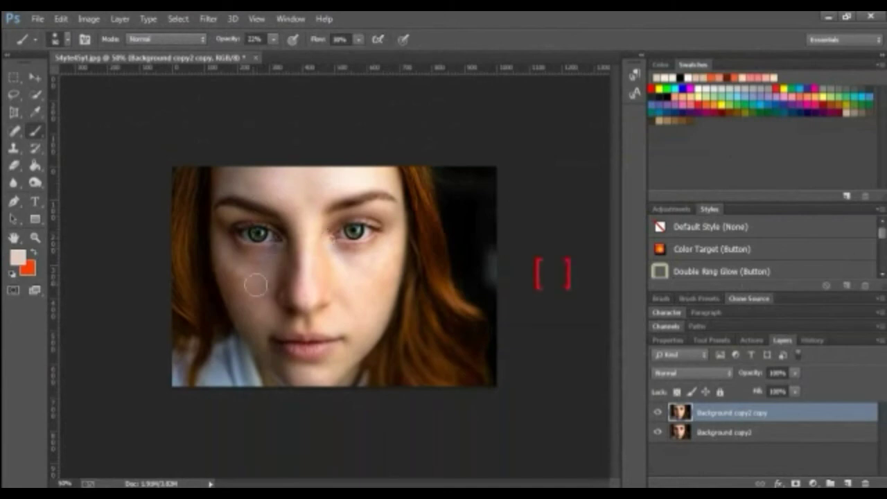
Brush the light skin tone over the under-eye and cheek, enlarging the brush
drag(255, 285, 230, 268)
key(bracketright)
key(bracketright)
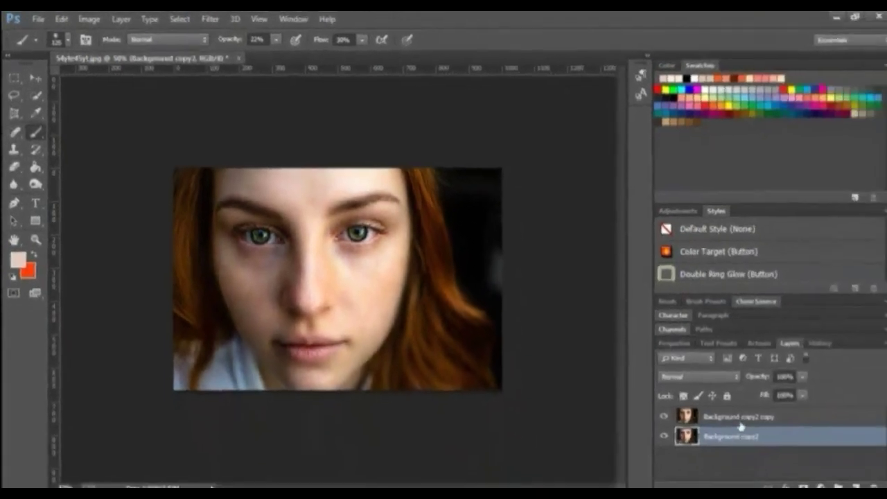
Merge Background copy2 copy down into Background copy2 with Ctrl+E
click(730, 413)
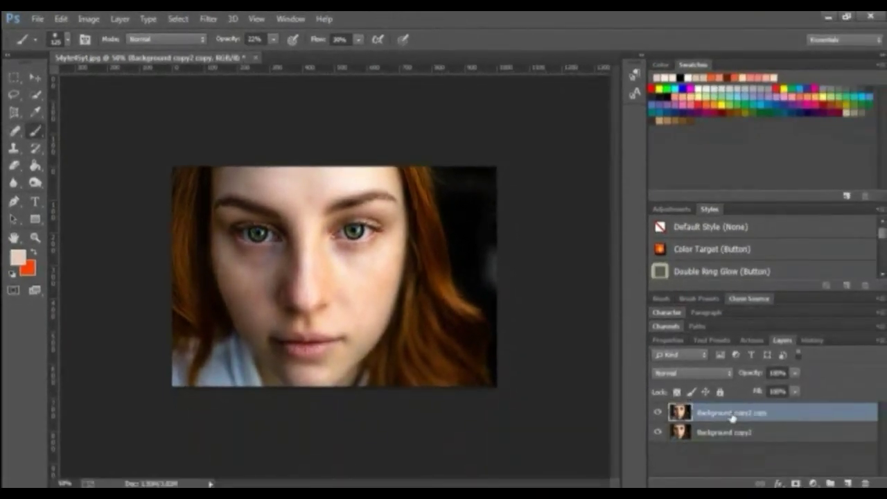
key(ctrl+e)
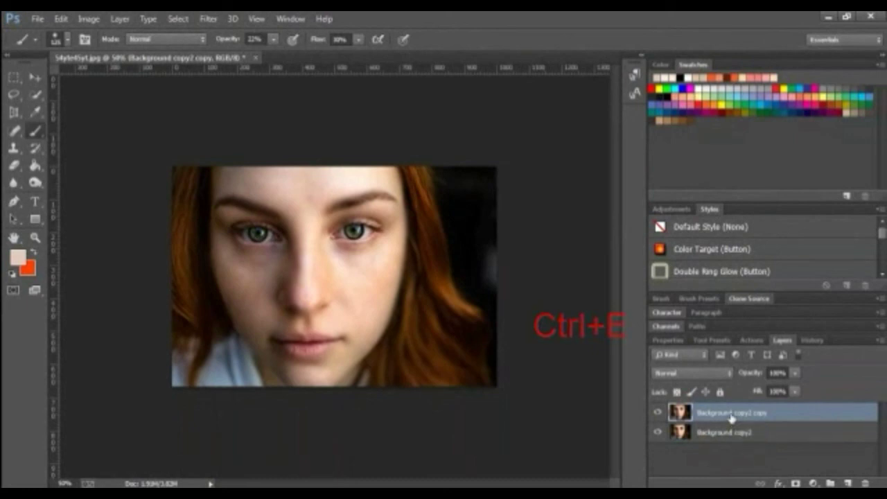
key(ctrl+e)
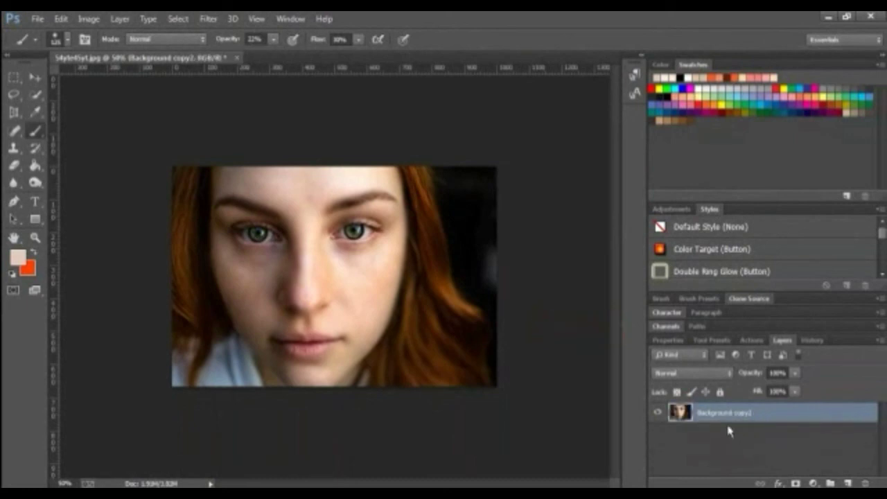